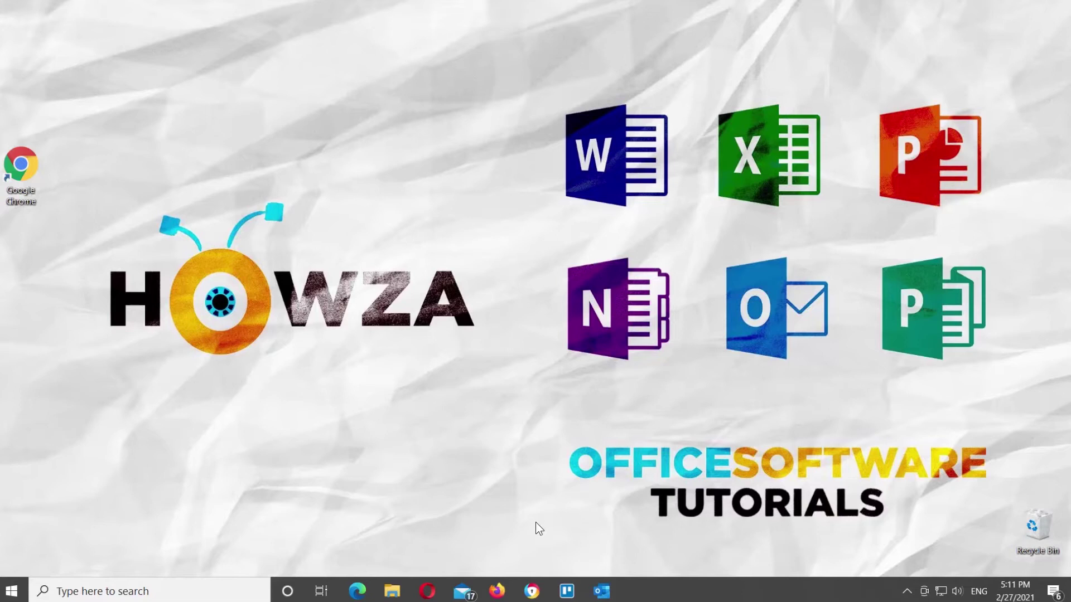
Launch Outlook from the taskbar and start a new blank email.
{"action": "left_click", "coordinate": [601, 592]}
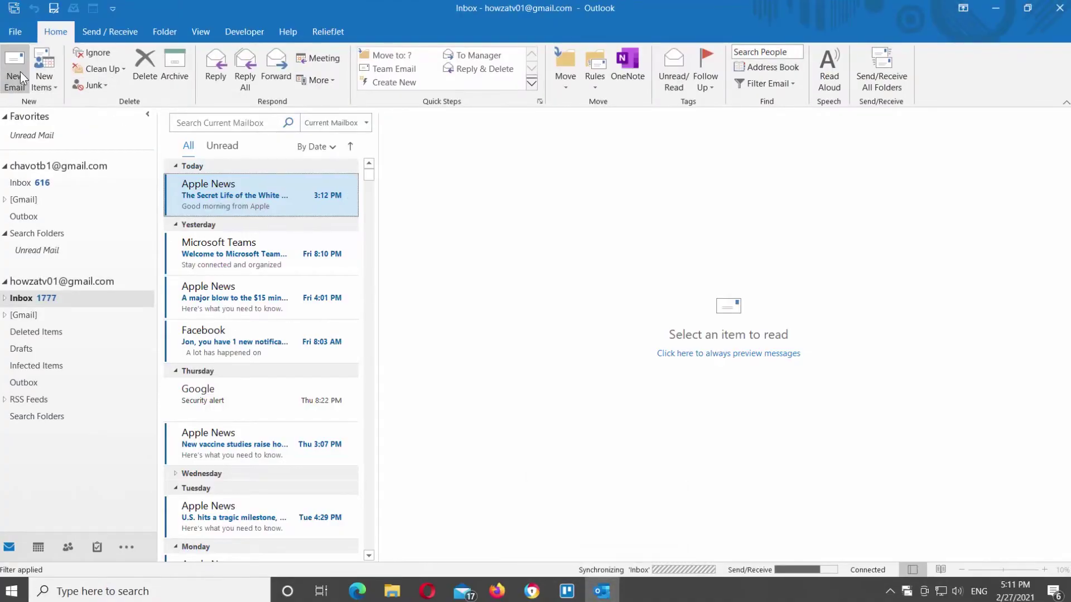
{"action": "left_click", "coordinate": [20, 70]}
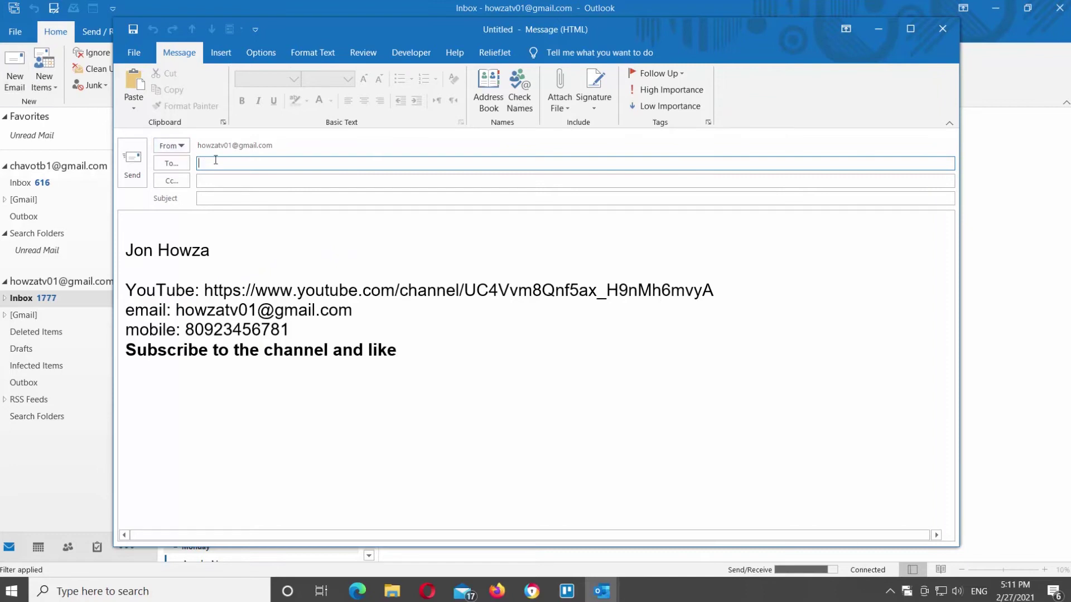
{"action": "type", "text": "a"}
Accept the suggested recipient and paste the sample sentence into the message body.
{"action": "left_click", "coordinate": [251, 181]}
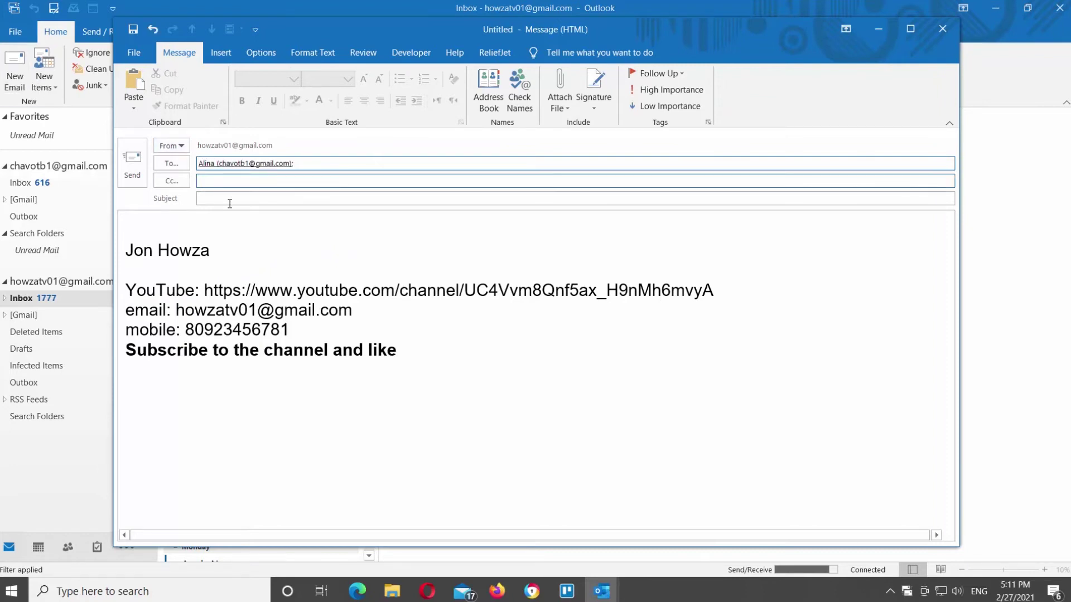
{"action": "left_click", "coordinate": [228, 222]}
{"action": "type", "text": "How to encrypt an email in Outlook"}
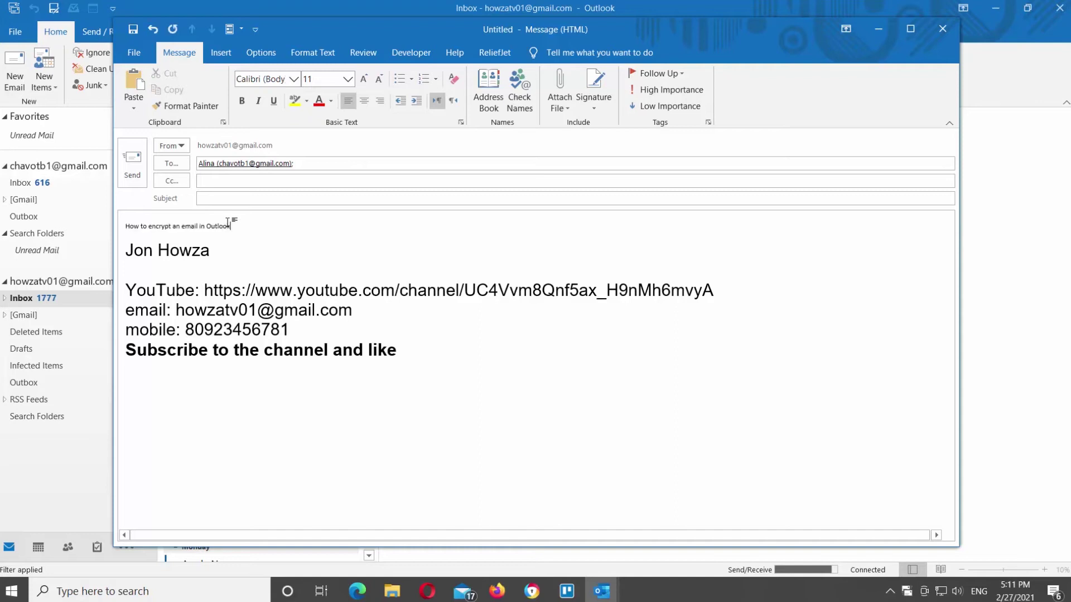
Enlarge the body line 'How to encrypt an email in Outlook' to 22-point text.
{"action": "triple_click", "coordinate": [231, 224]}
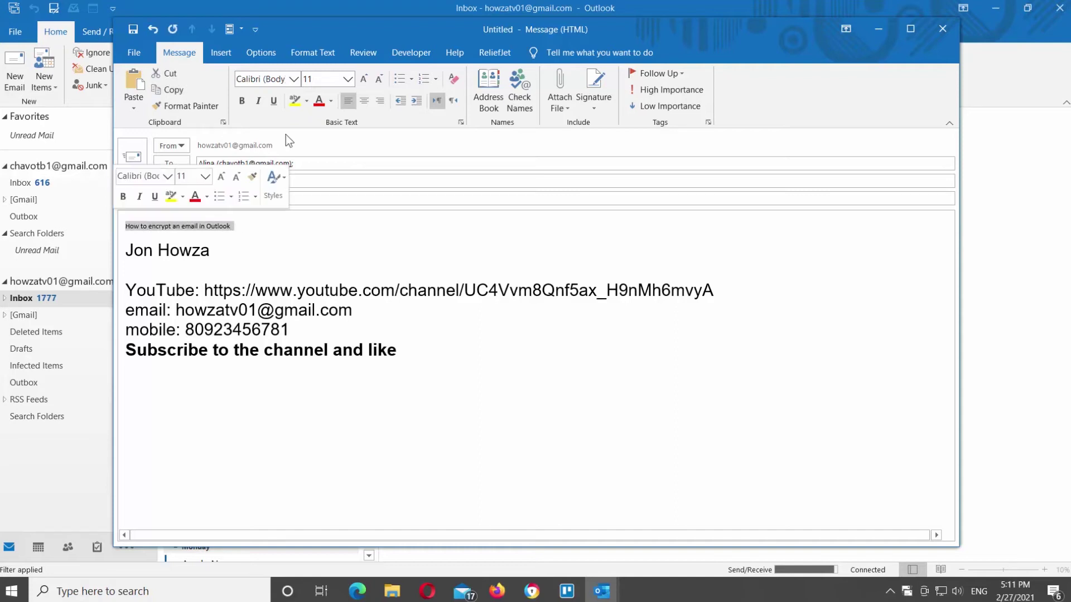
{"action": "left_click", "coordinate": [348, 78]}
{"action": "left_click", "coordinate": [308, 217]}
{"action": "left_click", "coordinate": [341, 234]}
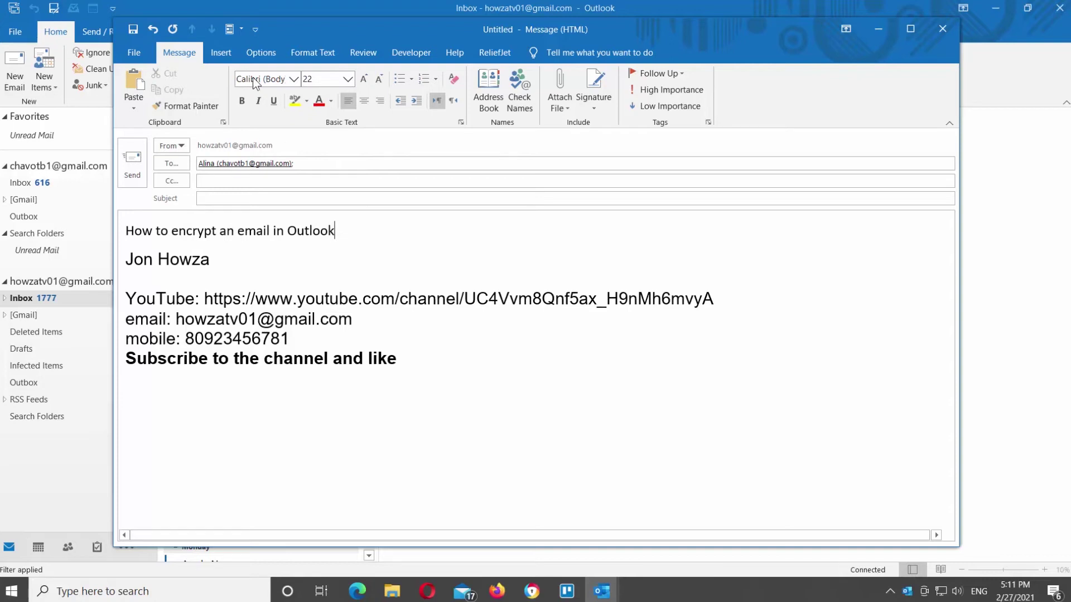
{"action": "left_click", "coordinate": [221, 52]}
Attach HOWZA_wall_FOTO - Copy.jpg from the Picture folder on drive D to the email.
{"action": "left_click", "coordinate": [137, 107]}
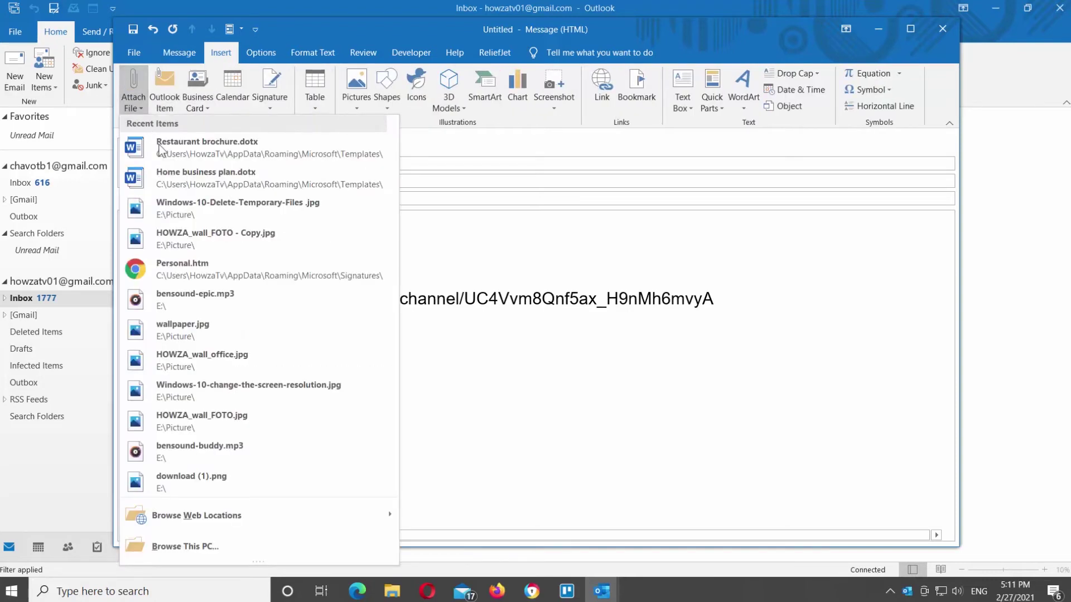
{"action": "left_click", "coordinate": [222, 545]}
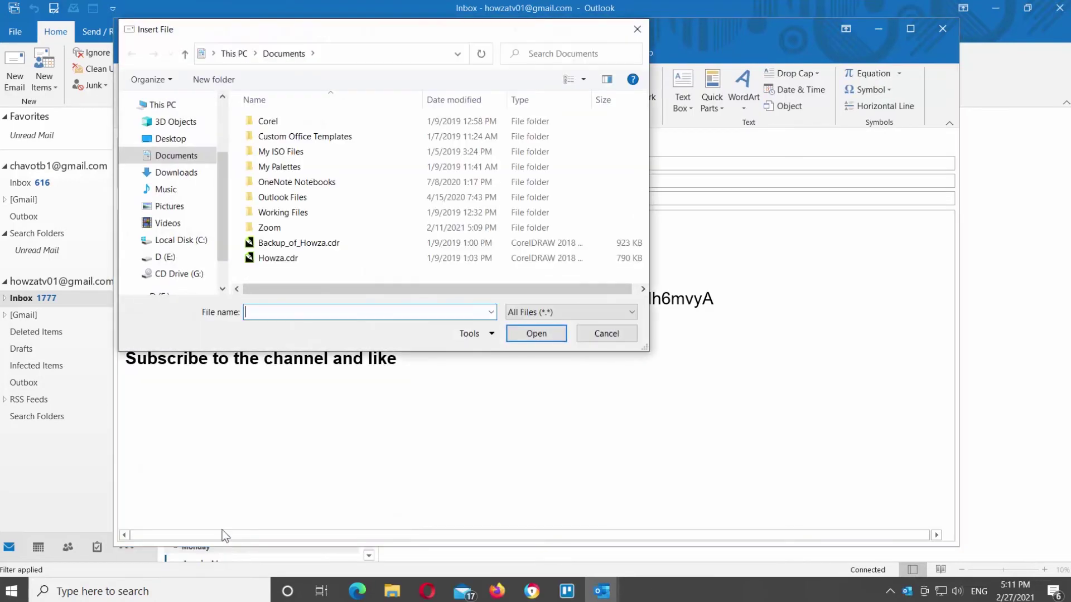
{"action": "left_click", "coordinate": [164, 257]}
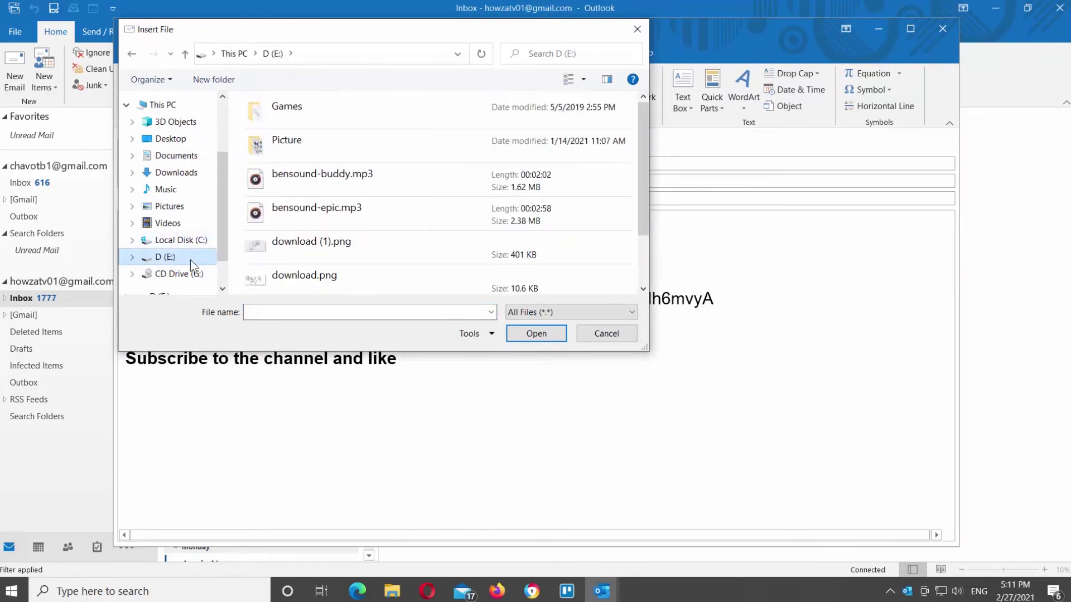
{"action": "double_click", "coordinate": [286, 139]}
{"action": "left_click", "coordinate": [279, 152]}
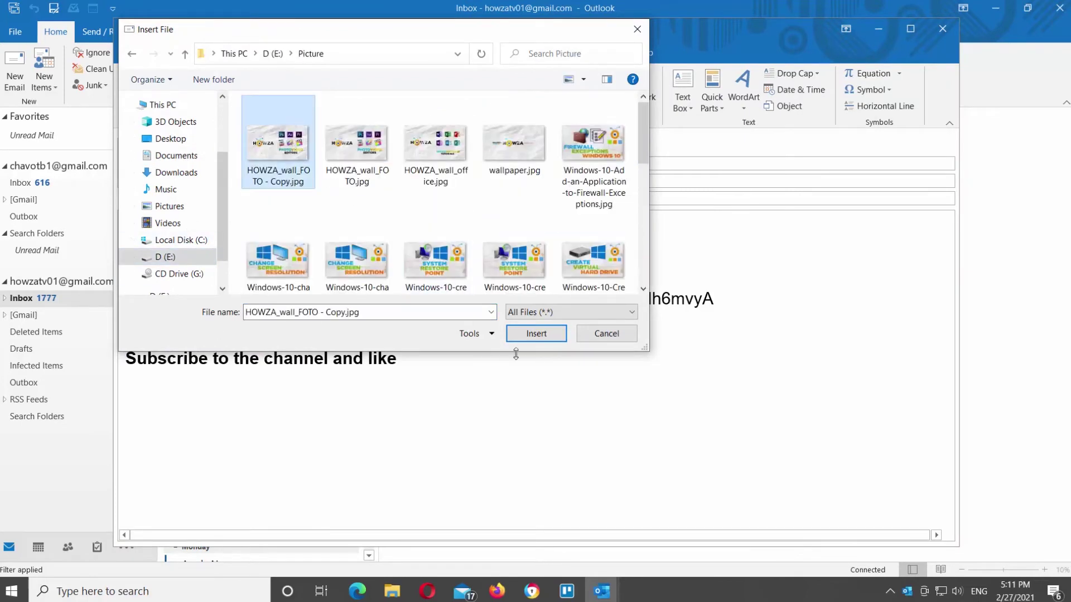
{"action": "left_click", "coordinate": [537, 334]}
Bring up the message's Properties and its Security Settings.
{"action": "left_click", "coordinate": [354, 270]}
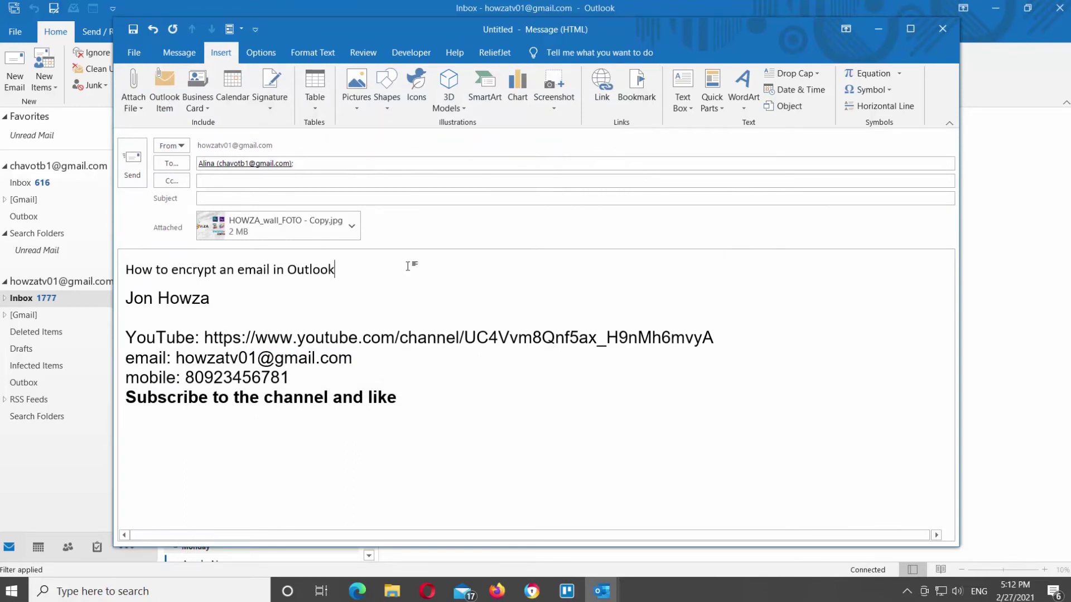
{"action": "left_click", "coordinate": [177, 51]}
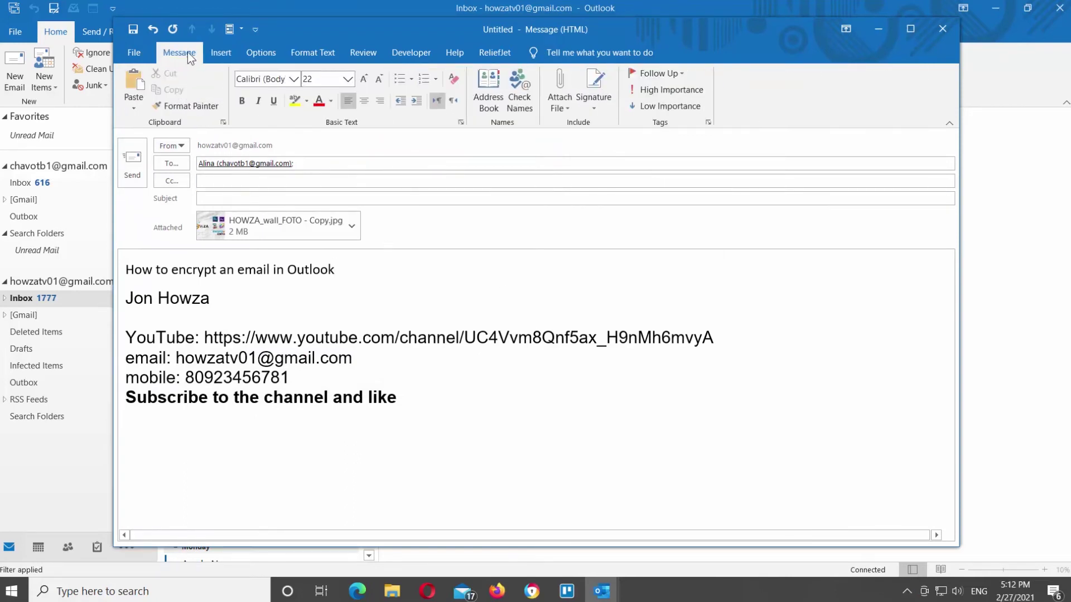
{"action": "left_click", "coordinate": [711, 122]}
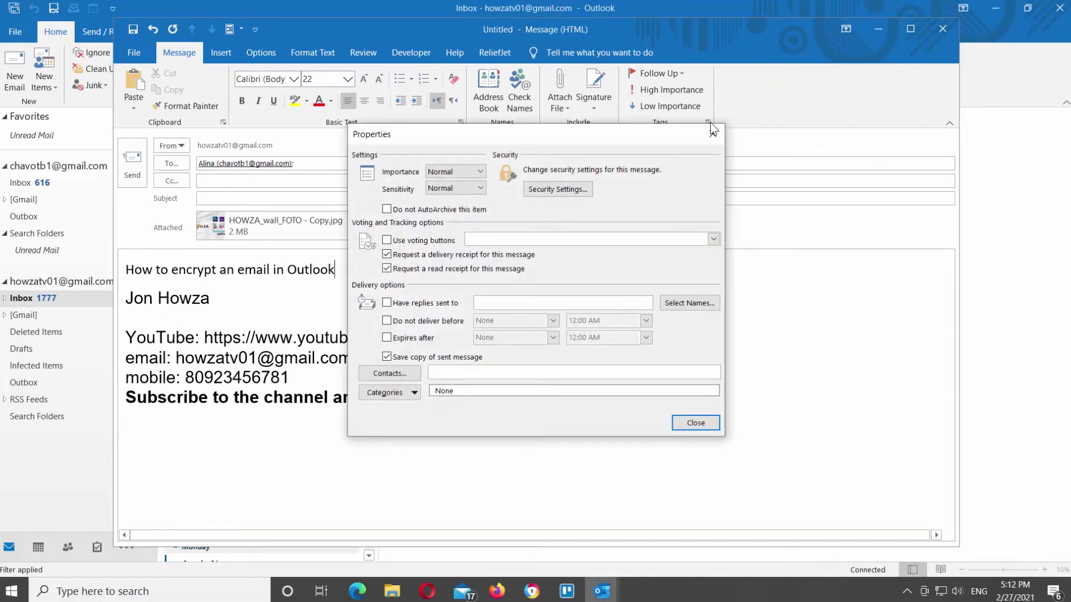
{"action": "left_click", "coordinate": [570, 189]}
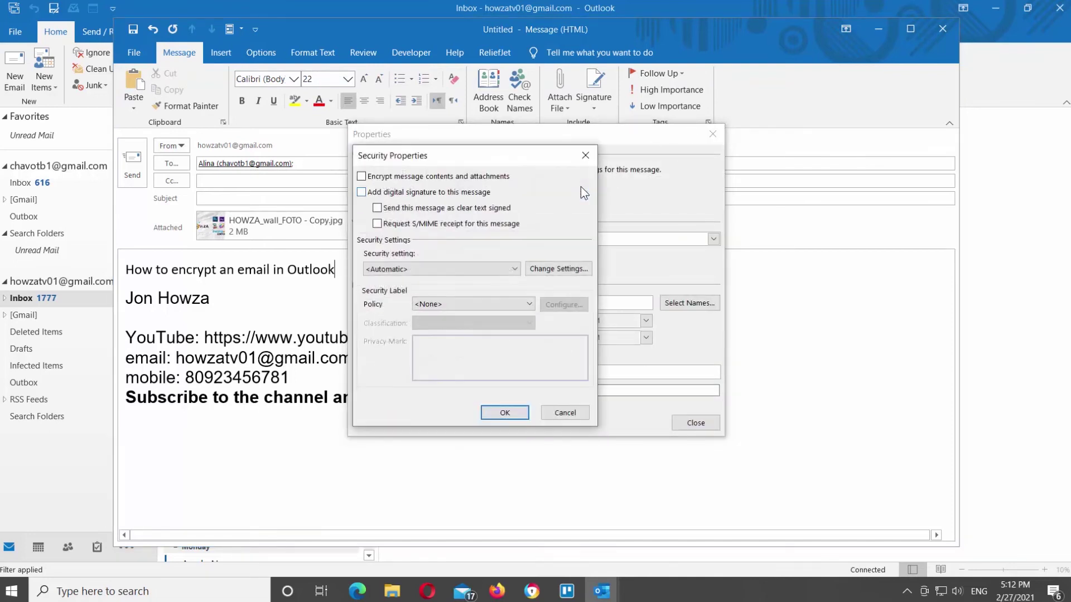
Confirm encrypting message contents and attachments and close the Properties dialog.
{"action": "left_click", "coordinate": [501, 413]}
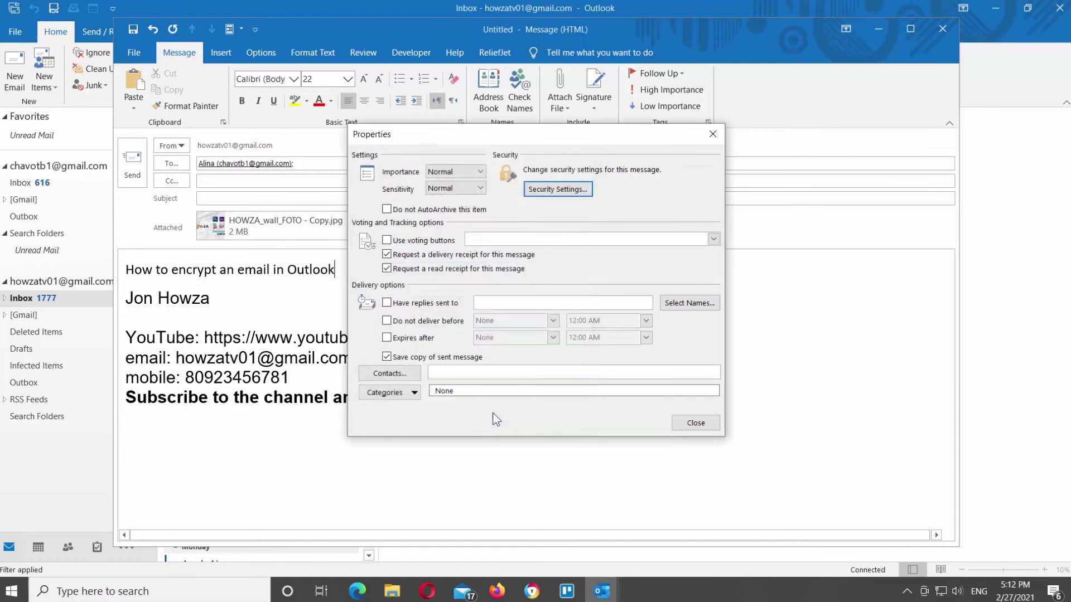
{"action": "left_click", "coordinate": [698, 422]}
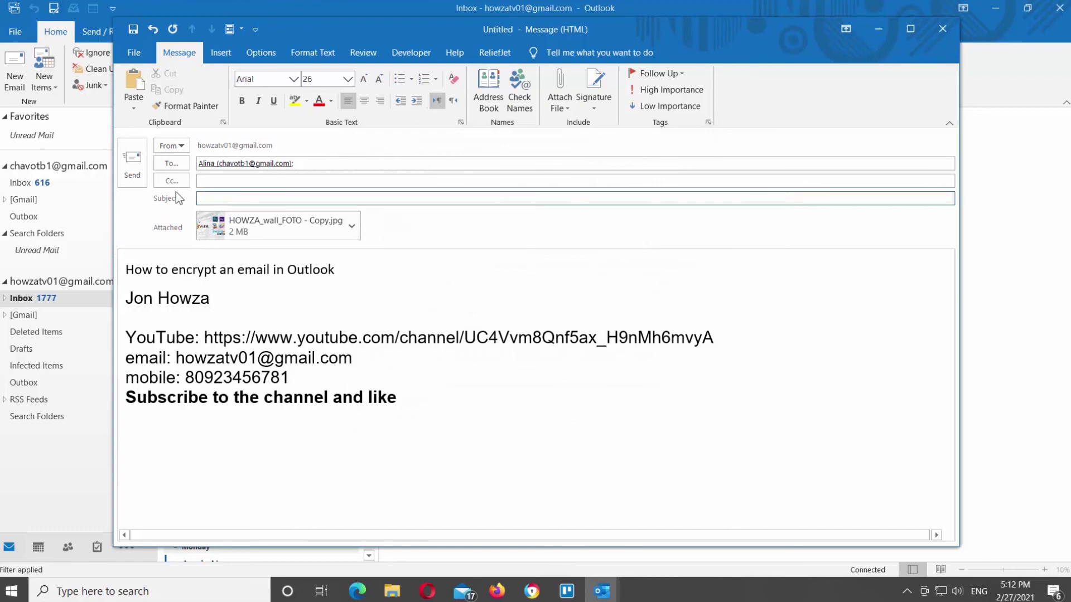